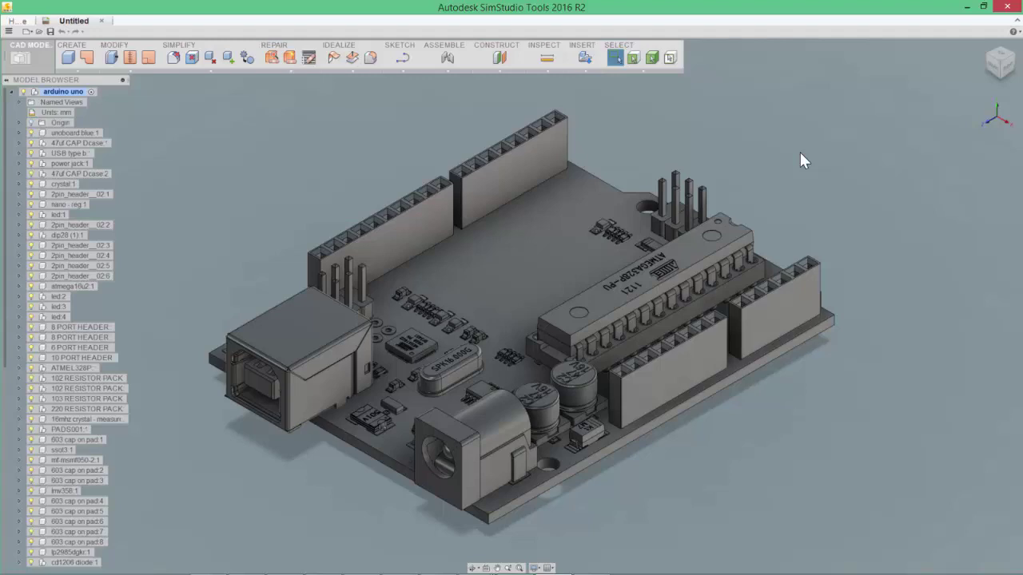
- Launch Select by Name from the SELECT menu's Selection Tools
{"action": "left_click", "coordinate": [647, 72]}
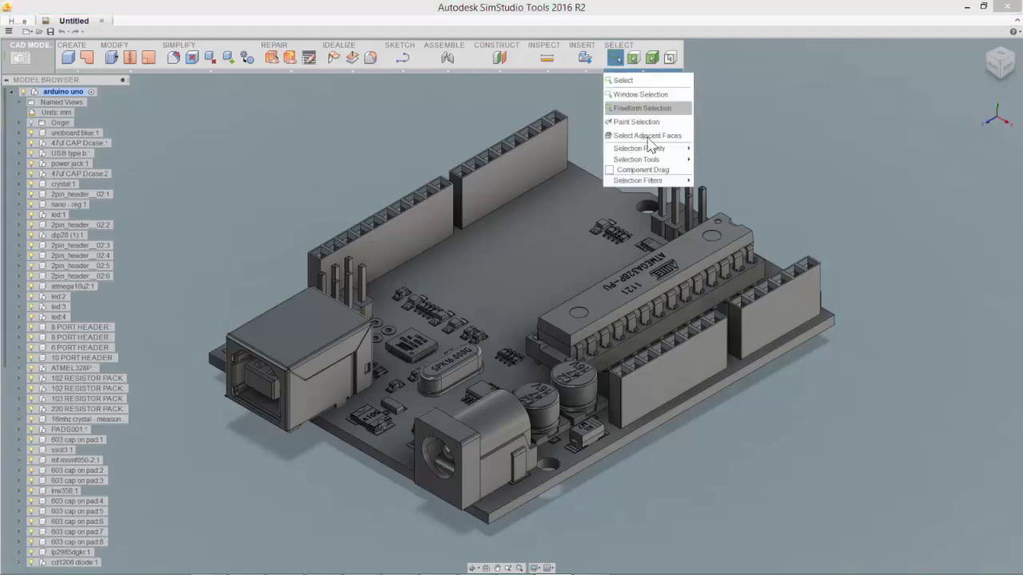
{"action": "mouse_move", "coordinate": [654, 160]}
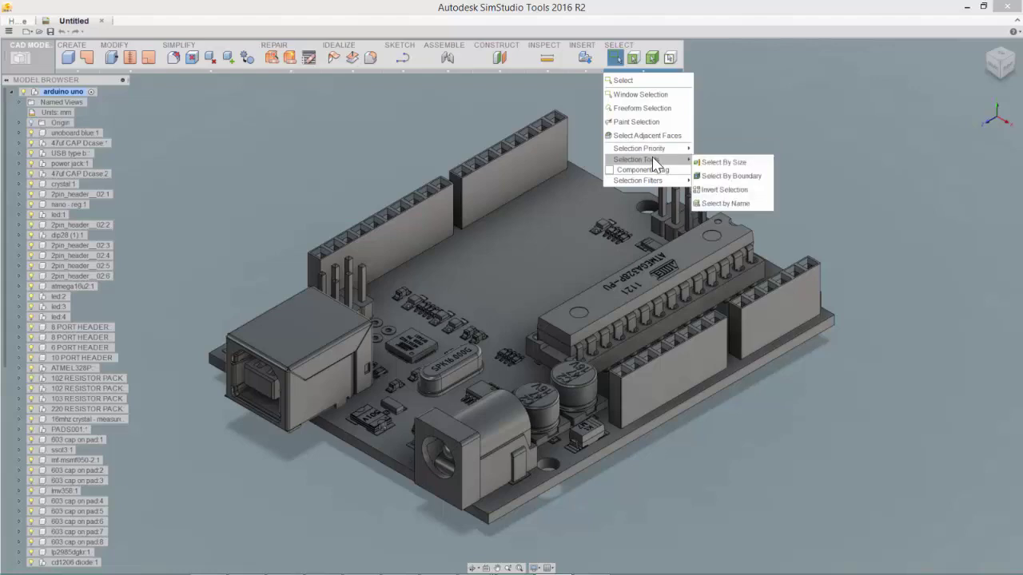
{"action": "left_click", "coordinate": [756, 204]}
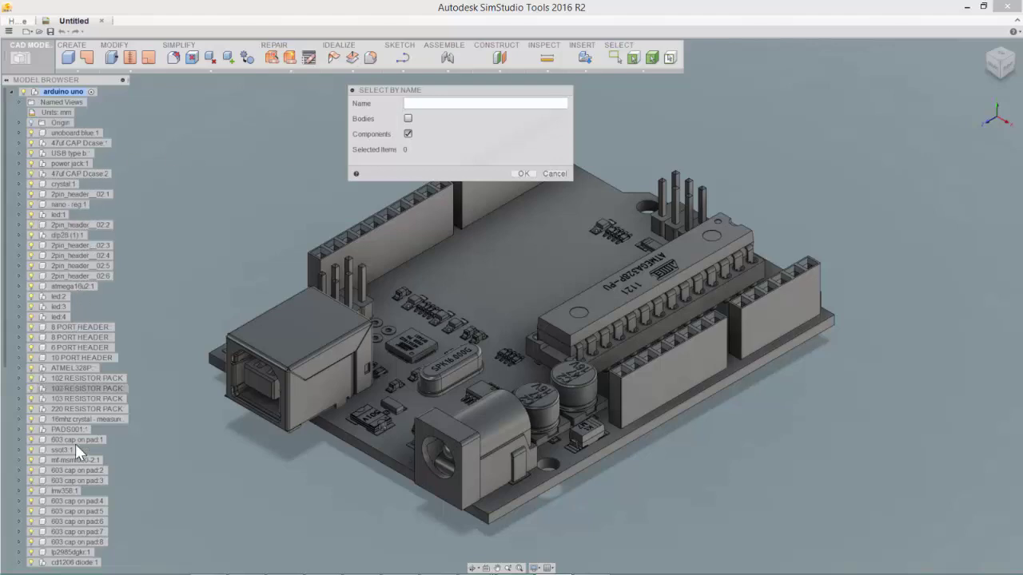
- Search for 'header' in Select By Name and select all matching pin headers
{"action": "scroll", "coordinate": [78, 510], "scroll_direction": "down", "scroll_amount": 1}
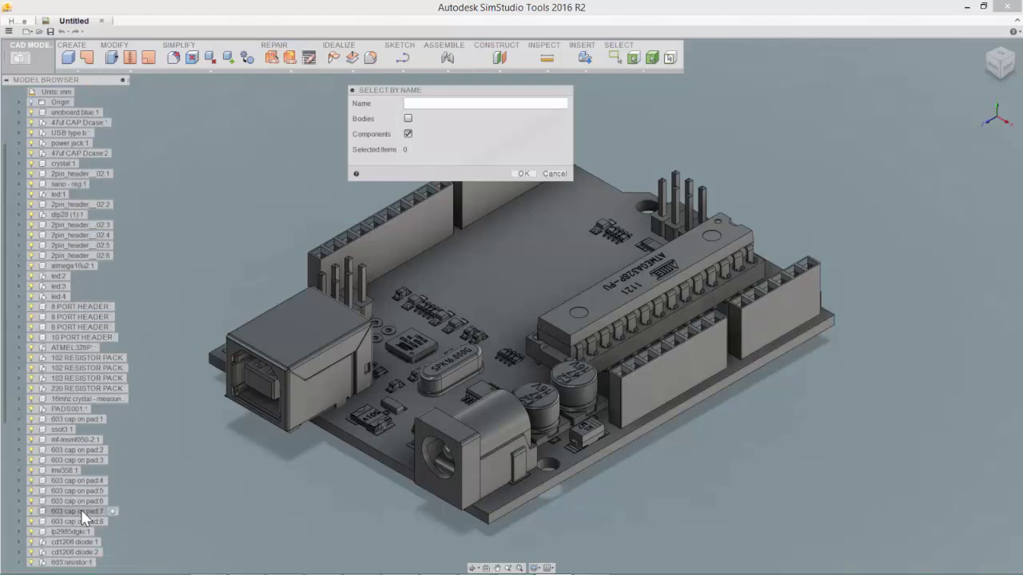
{"action": "scroll", "coordinate": [81, 510], "scroll_direction": "down", "scroll_amount": 1}
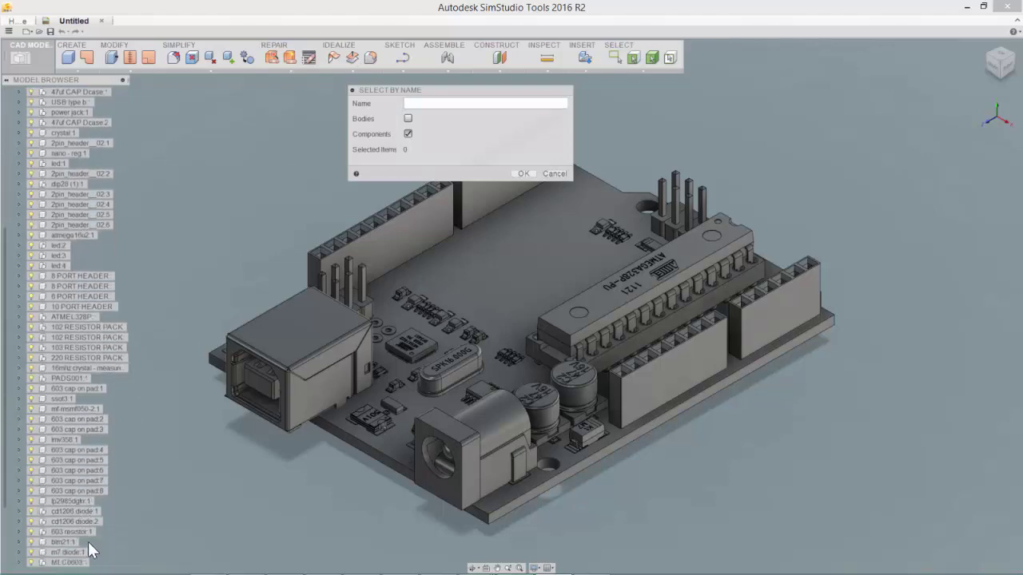
{"action": "left_click", "coordinate": [450, 105]}
{"action": "type", "text": "header"}
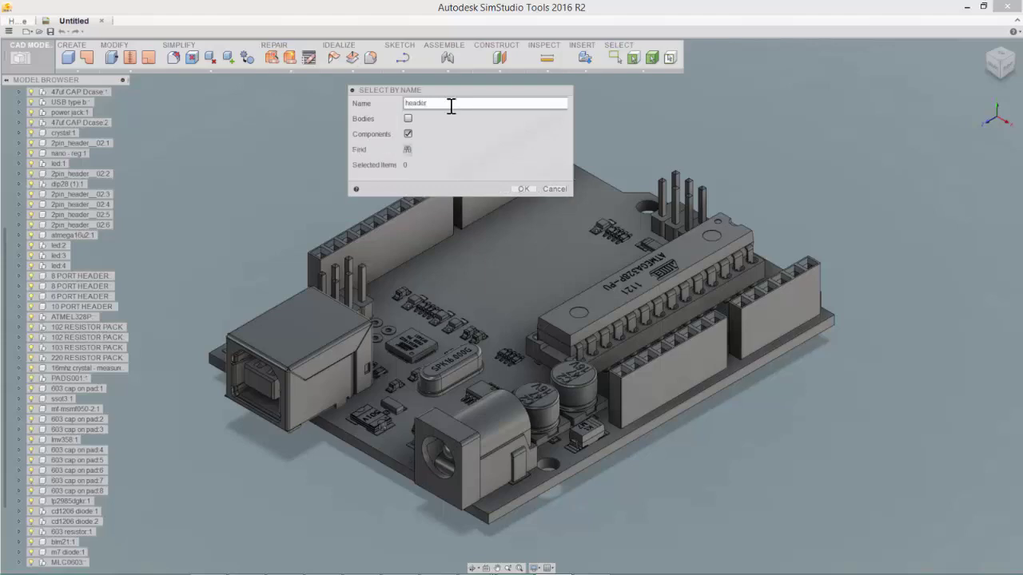
{"action": "left_click", "coordinate": [523, 188]}
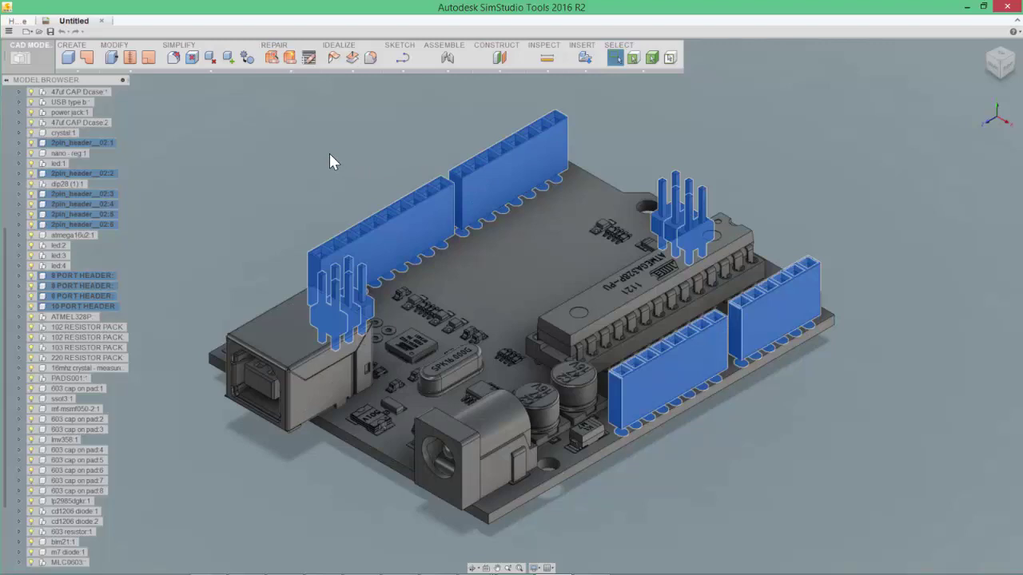
- Reopen and cancel Select by Name with the headers still selected, then show the Selection Tools list
{"action": "left_click", "coordinate": [652, 69]}
{"action": "mouse_move", "coordinate": [665, 156]}
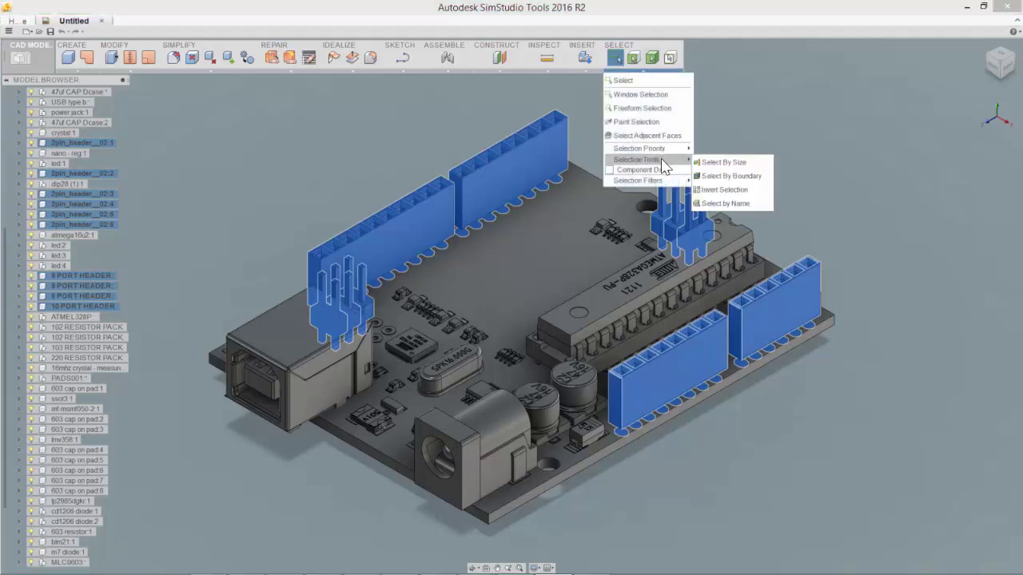
{"action": "left_click", "coordinate": [731, 177]}
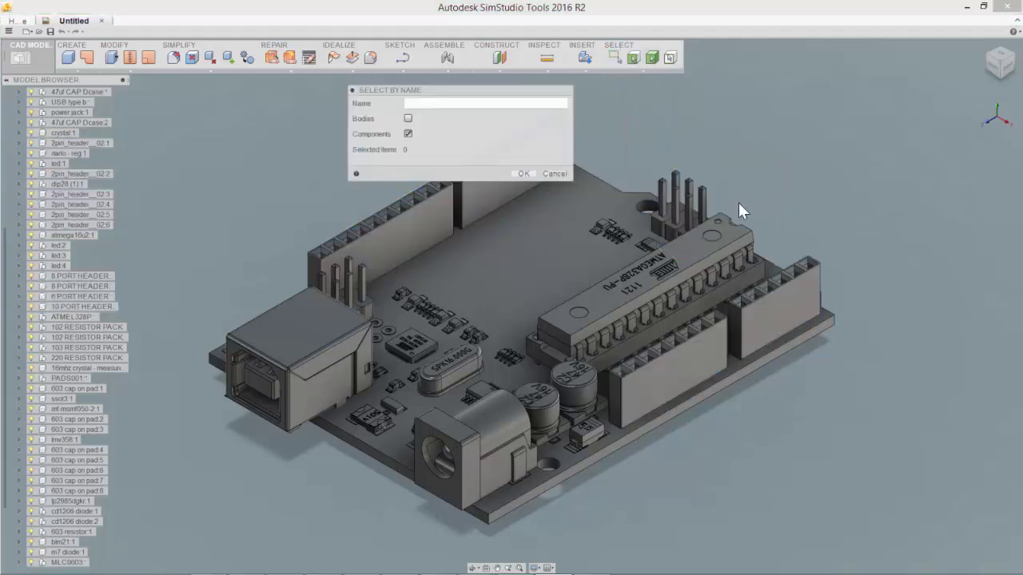
{"action": "left_click_drag", "start_coordinate": [496, 91], "coordinate": [875, 82]}
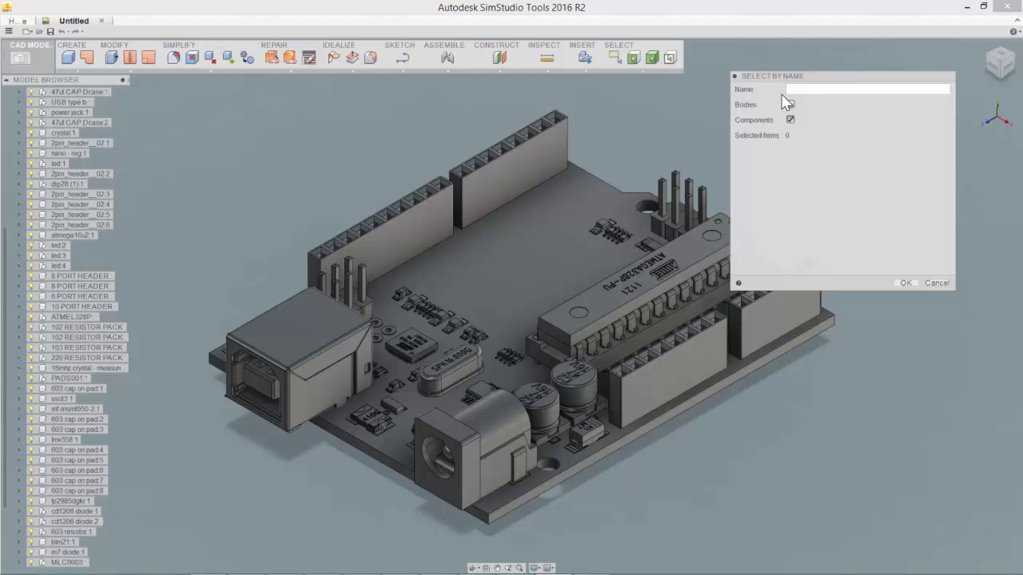
{"action": "left_click", "coordinate": [935, 283]}
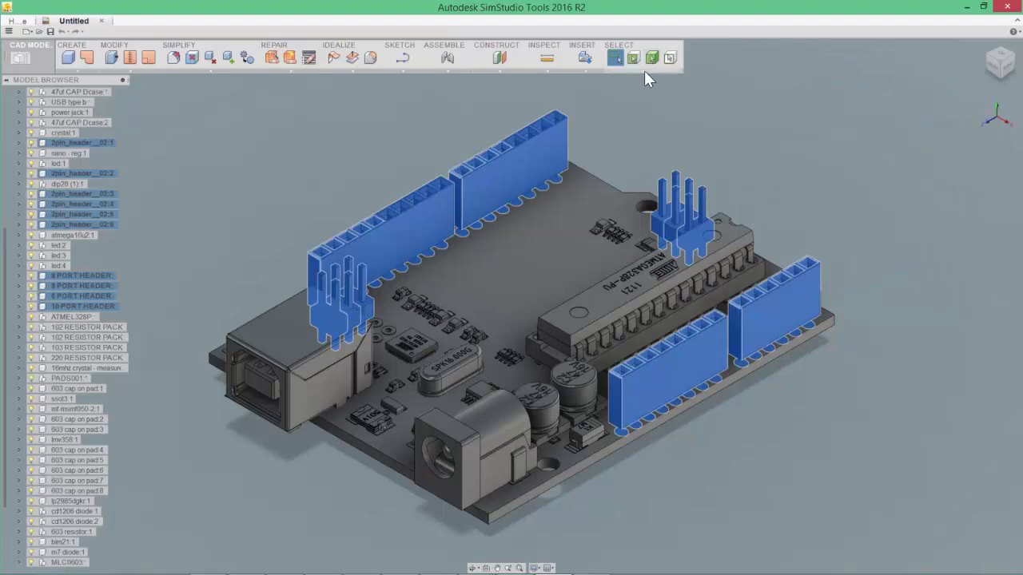
{"action": "left_click", "coordinate": [644, 72]}
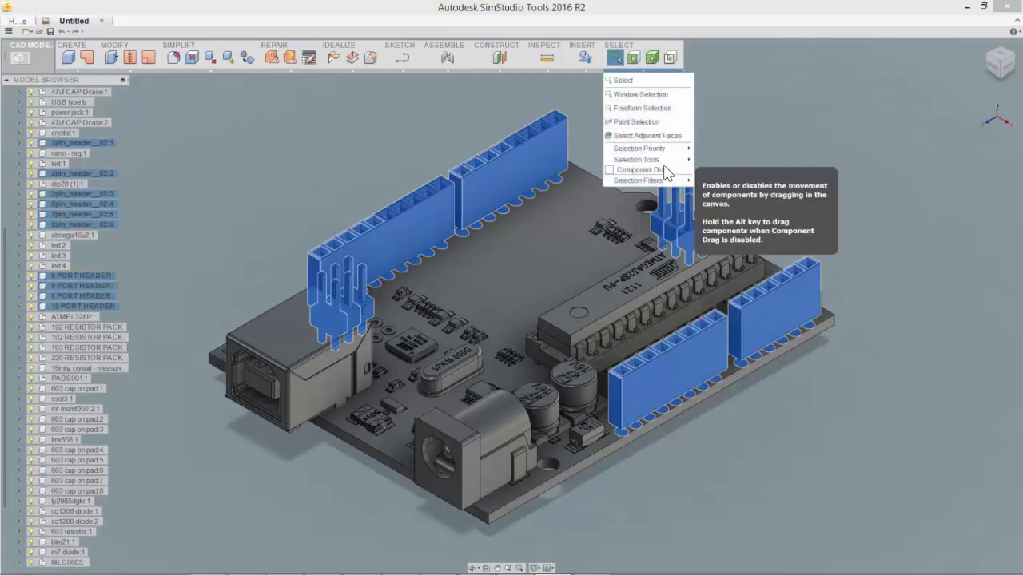
{"action": "mouse_move", "coordinate": [668, 160]}
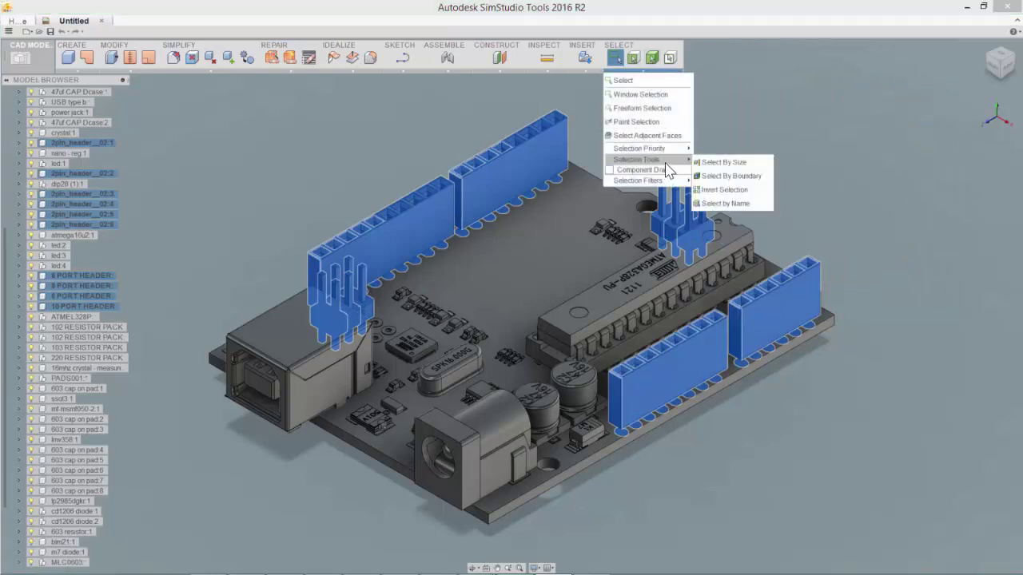
- Start a Box-shaped, Inside Boundary selection centred on the small part beside the power jack
{"action": "left_click", "coordinate": [723, 178]}
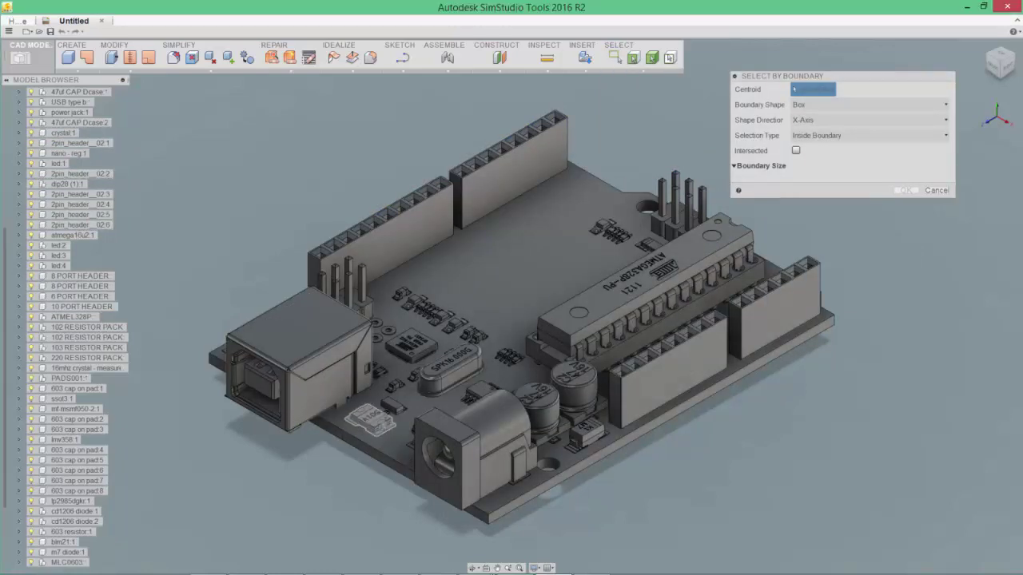
{"action": "left_click", "coordinate": [366, 421]}
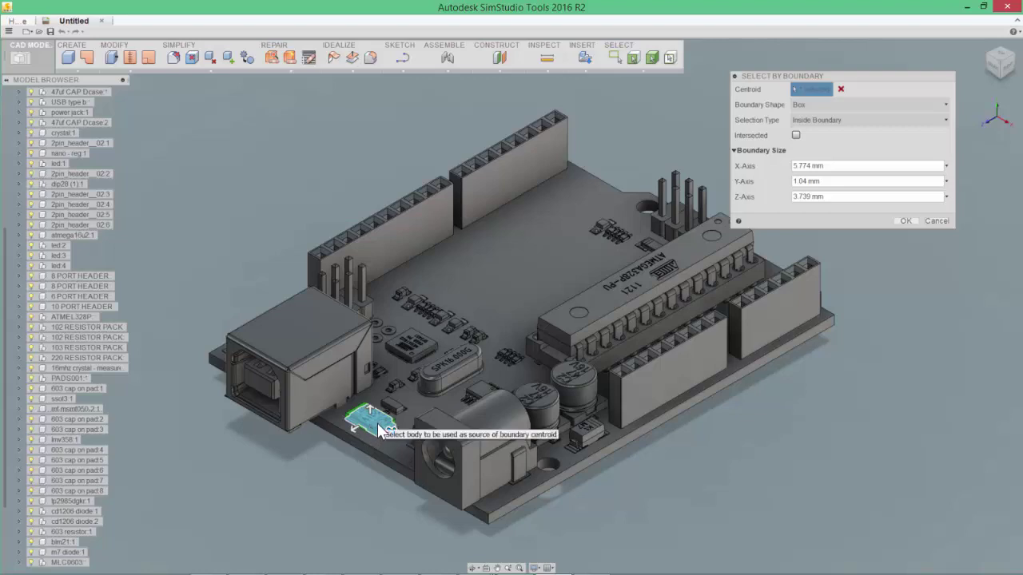
{"action": "left_click", "coordinate": [822, 101]}
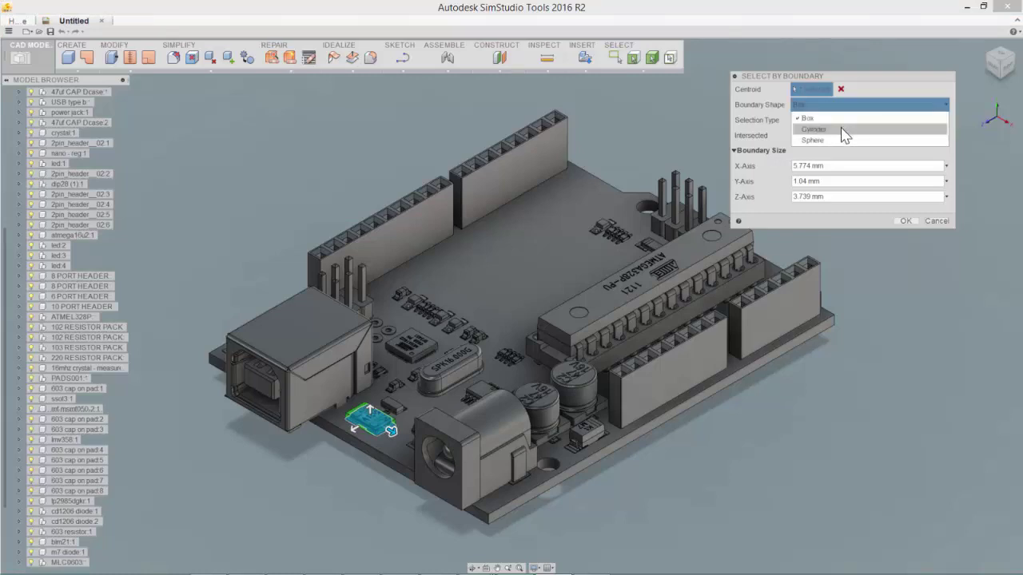
{"action": "left_click", "coordinate": [774, 132]}
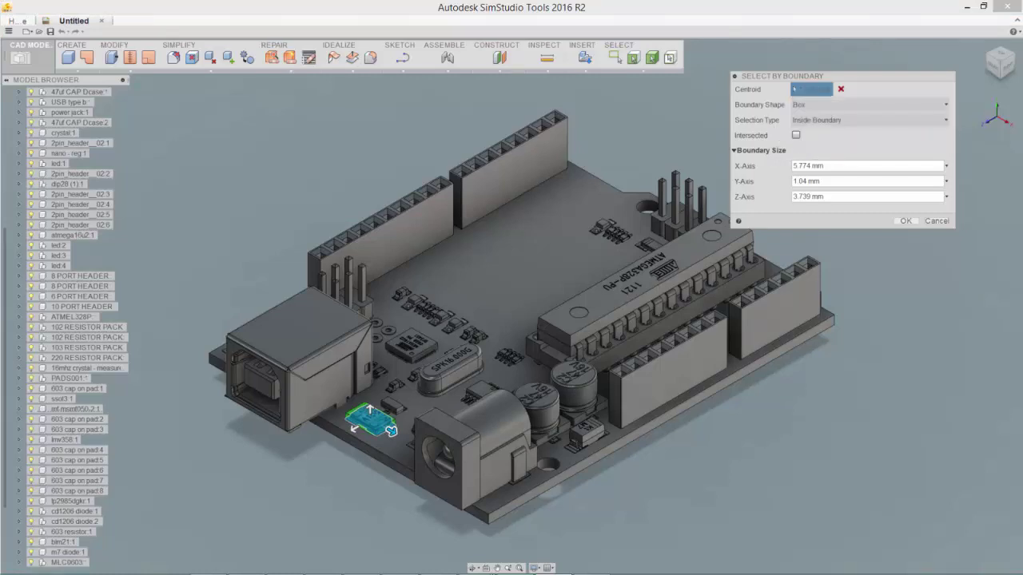
{"action": "left_click", "coordinate": [819, 120]}
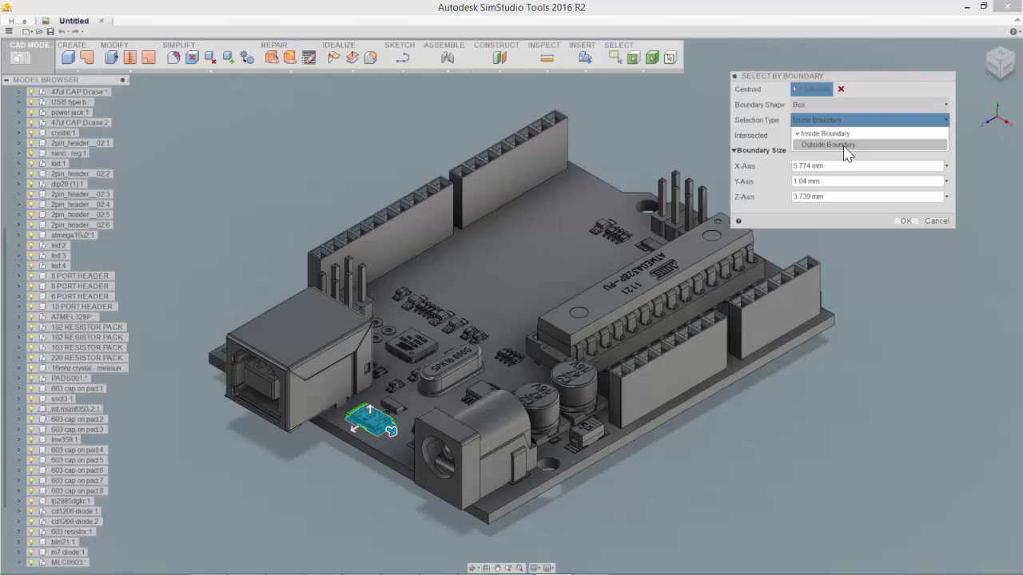
{"action": "left_click", "coordinate": [779, 135]}
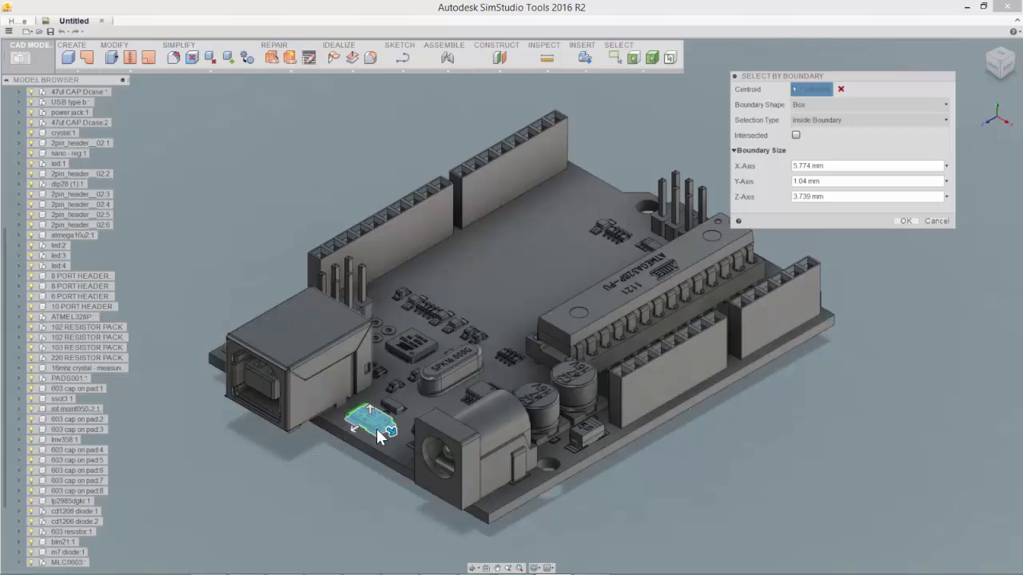
- Resize the boundary box to 9.00 × 6.00 × 33.00 mm and confirm the enclosed-parts selection
{"action": "scroll", "coordinate": [368, 408], "scroll_direction": "up", "scroll_amount": 5}
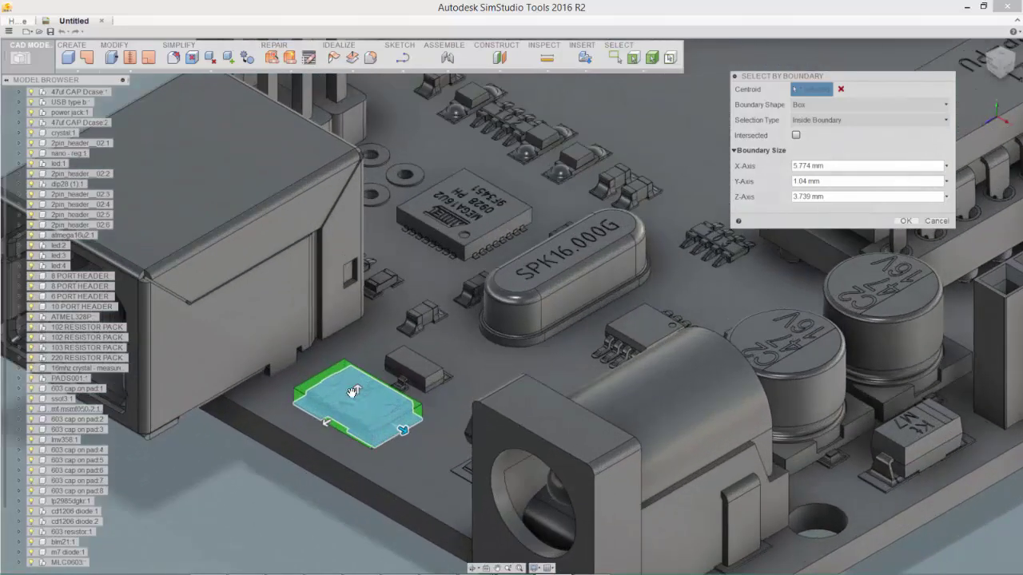
{"action": "left_click_drag", "start_coordinate": [354, 390], "coordinate": [357, 350]}
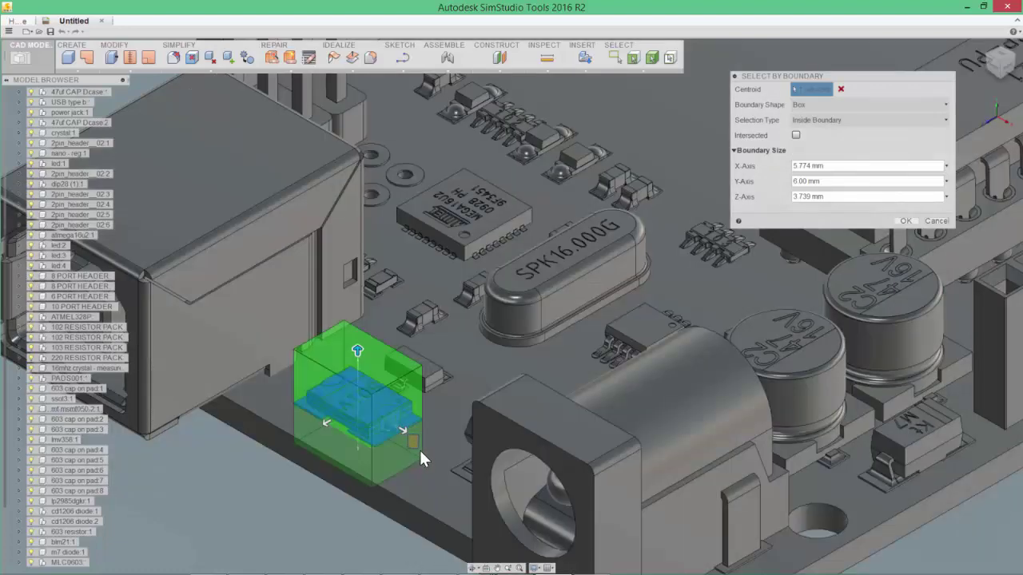
{"action": "left_click_drag", "start_coordinate": [404, 429], "coordinate": [426, 441]}
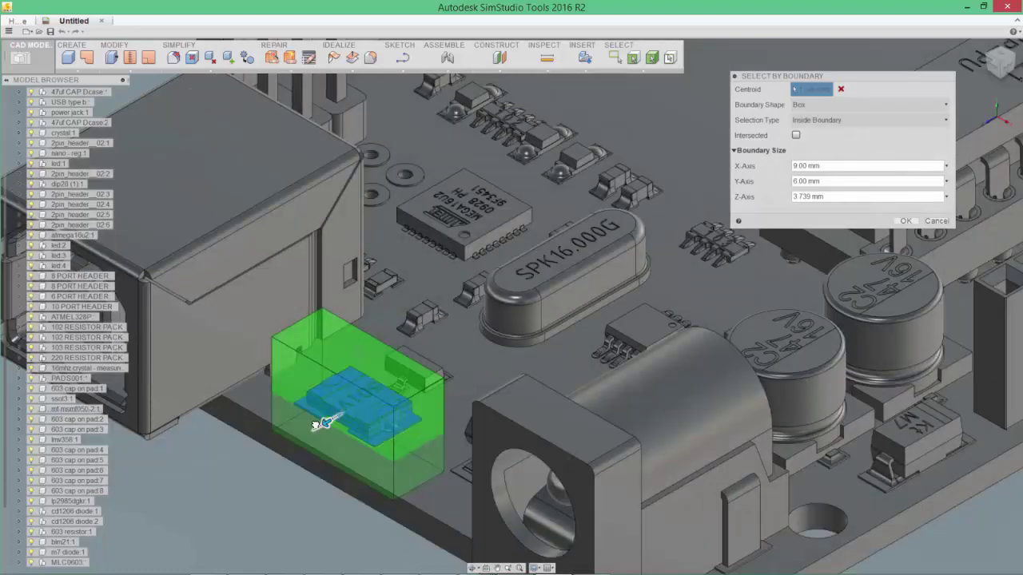
{"action": "left_click_drag", "start_coordinate": [320, 418], "coordinate": [87, 462]}
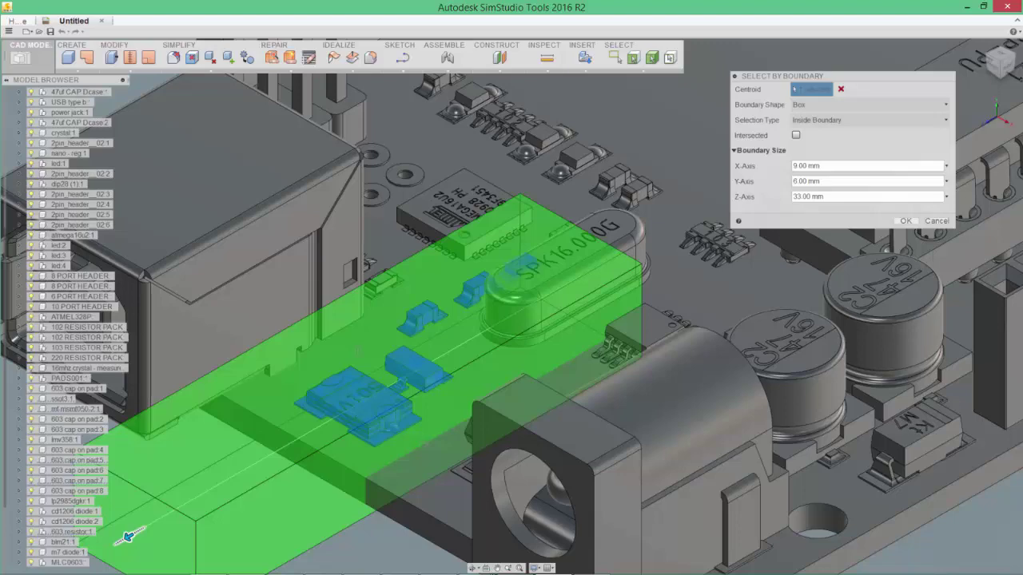
{"action": "middle_click_drag", "start_coordinate": [400, 400], "coordinate": [536, 326], "text": "shift"}
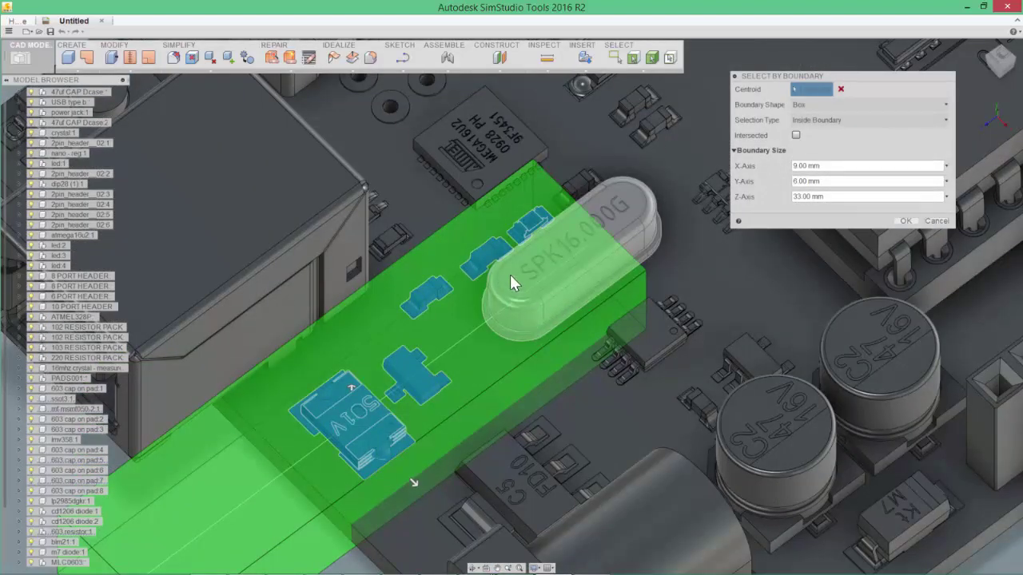
{"action": "left_click", "coordinate": [906, 221]}
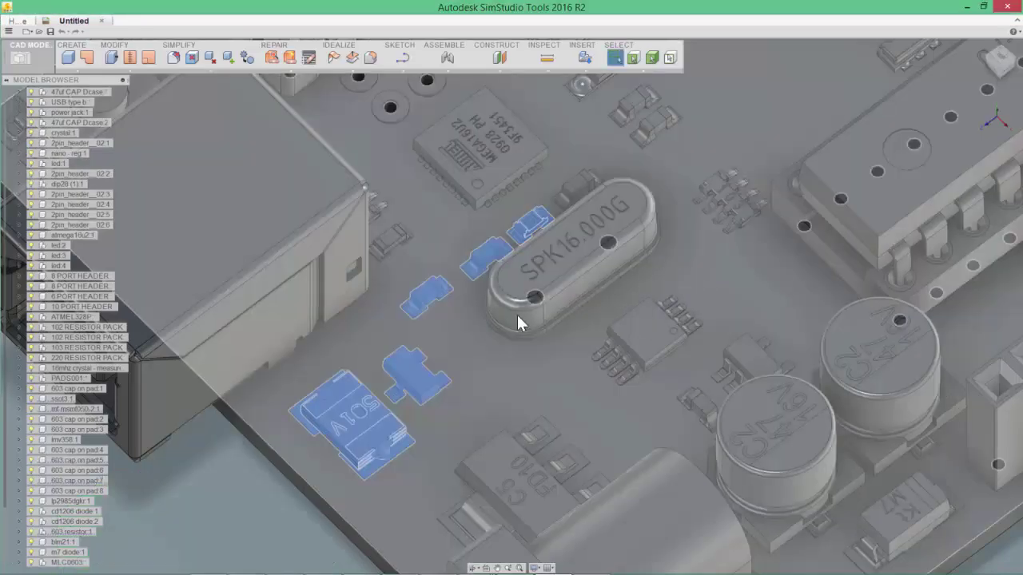
- Suppress the small SMD parts captured by the boundary box and view the whole board
{"action": "scroll", "coordinate": [463, 339], "scroll_direction": "down", "scroll_amount": 2}
{"action": "scroll", "coordinate": [452, 371], "scroll_direction": "down", "scroll_amount": 3}
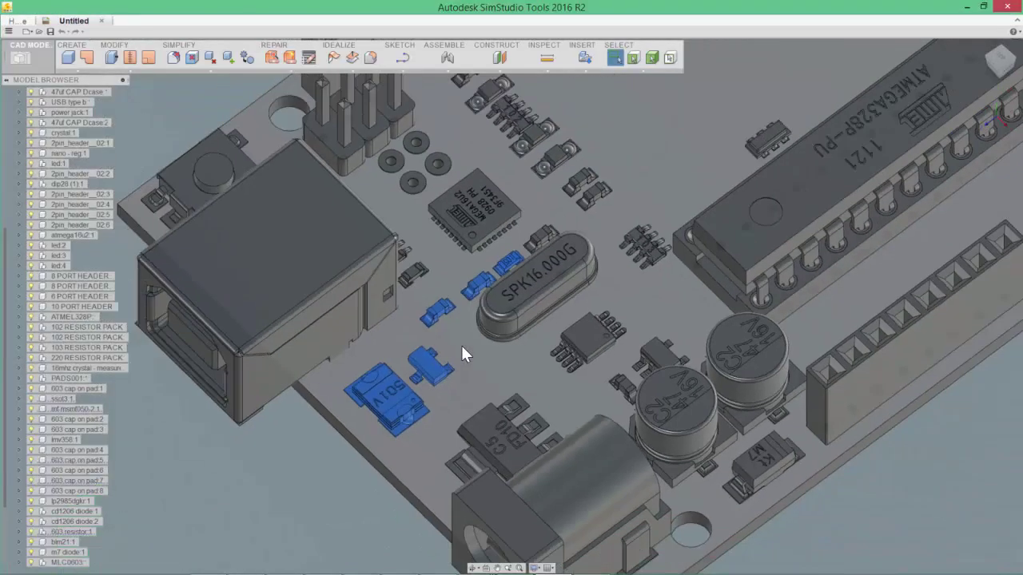
{"action": "scroll", "coordinate": [461, 347], "scroll_direction": "down", "scroll_amount": 2}
{"action": "scroll", "coordinate": [431, 361], "scroll_direction": "up", "scroll_amount": 1}
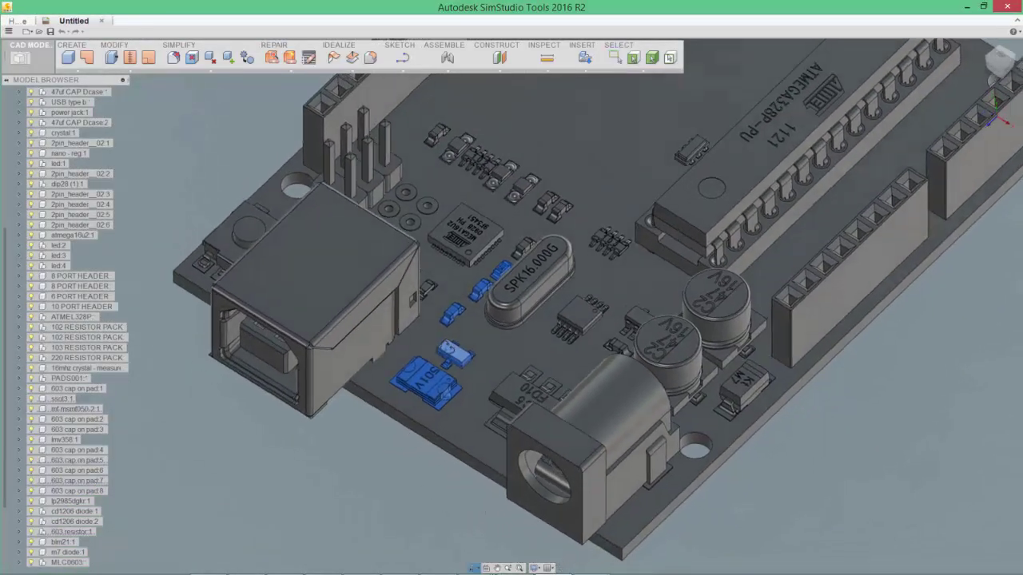
{"action": "right_click", "coordinate": [555, 141]}
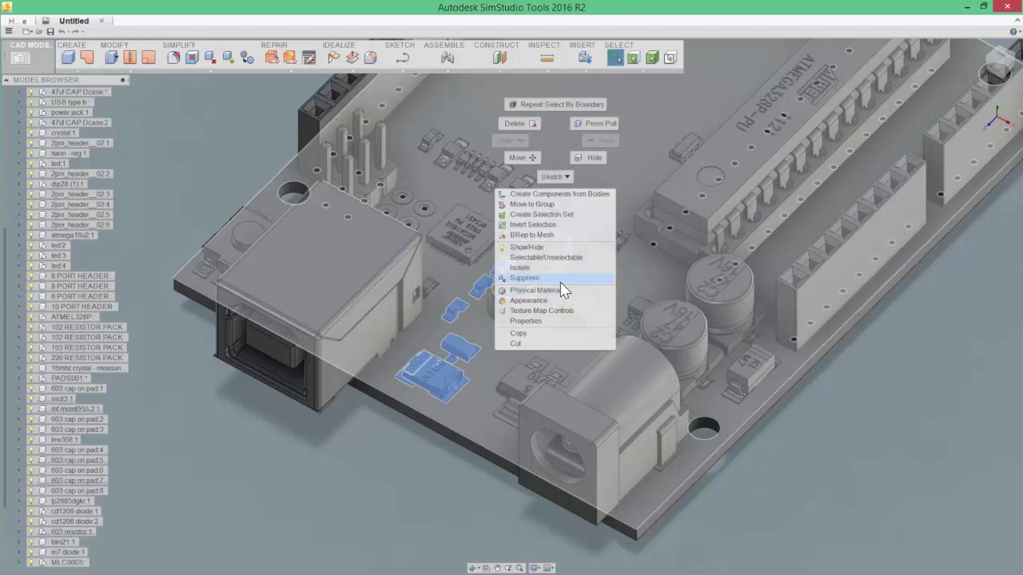
{"action": "left_click", "coordinate": [528, 279]}
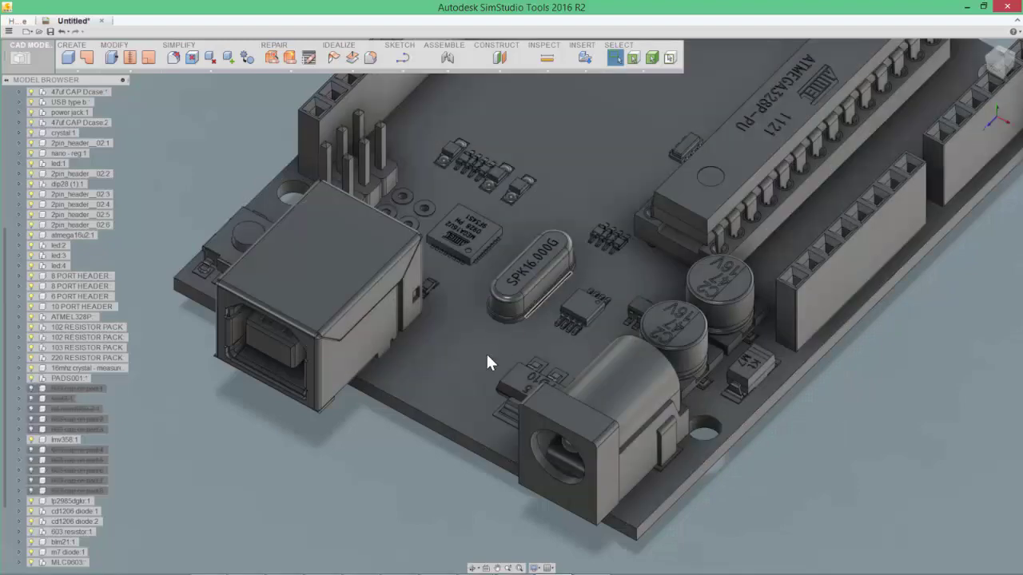
{"action": "mouse_move", "coordinate": [486, 352]}
{"action": "middle_mouse_down", "text": "shift"}
{"action": "mouse_move", "coordinate": [448, 389]}
{"action": "mouse_move", "coordinate": [463, 433]}
{"action": "mouse_move", "coordinate": [455, 427]}
{"action": "middle_mouse_up", "text": "shift"}
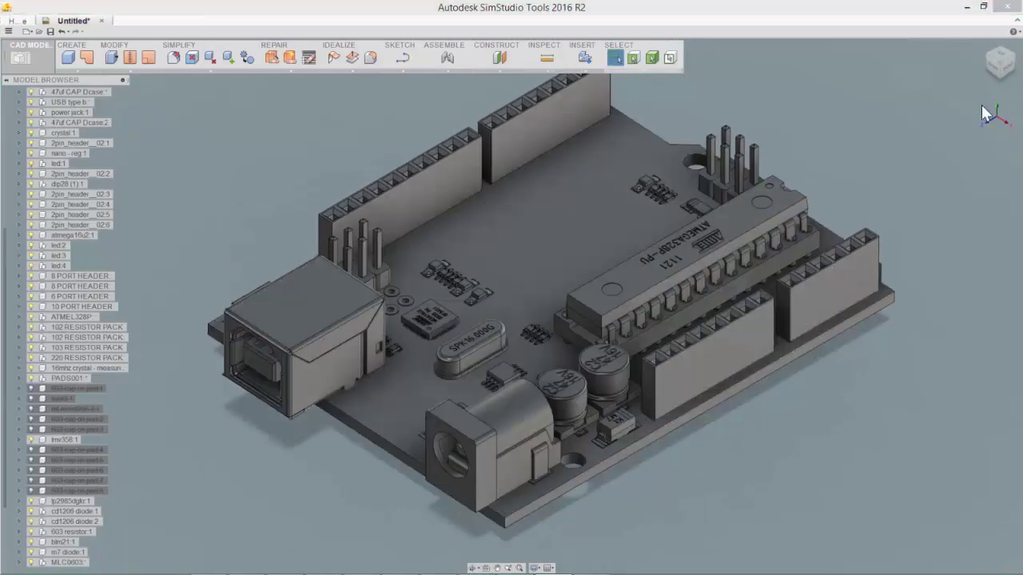
- Use Select By Size with a 0.000–7.086 mm range to select 89 small components
{"action": "left_click", "coordinate": [619, 45]}
{"action": "mouse_move", "coordinate": [655, 156]}
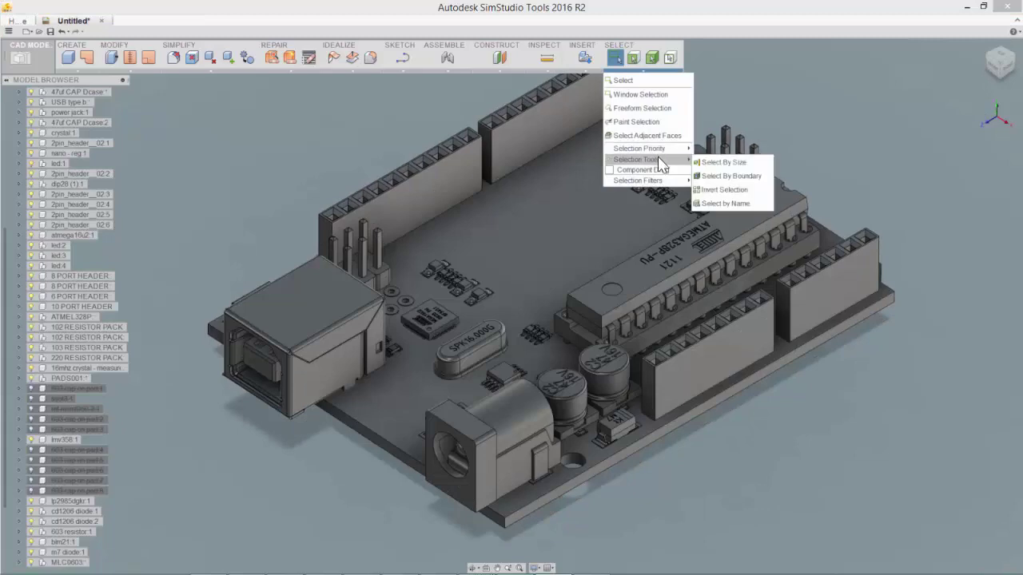
{"action": "left_click", "coordinate": [723, 162]}
{"action": "mouse_move", "coordinate": [745, 167]}
{"action": "middle_mouse_down", "text": "shift"}
{"action": "mouse_move", "coordinate": [620, 198]}
{"action": "mouse_move", "coordinate": [586, 227]}
{"action": "mouse_move", "coordinate": [734, 159]}
{"action": "middle_mouse_up", "text": "shift"}
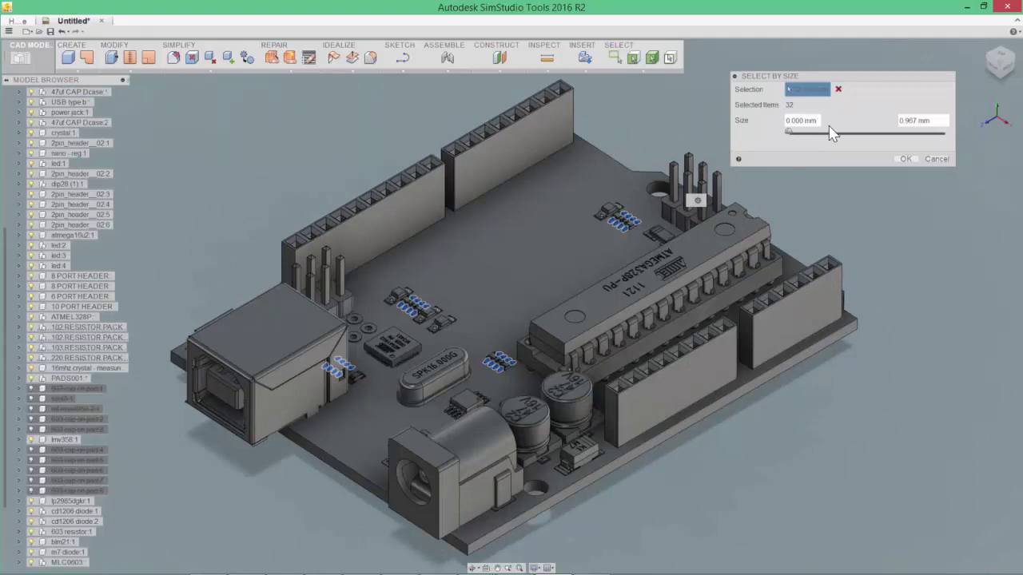
{"action": "left_click_drag", "start_coordinate": [794, 139], "coordinate": [823, 137]}
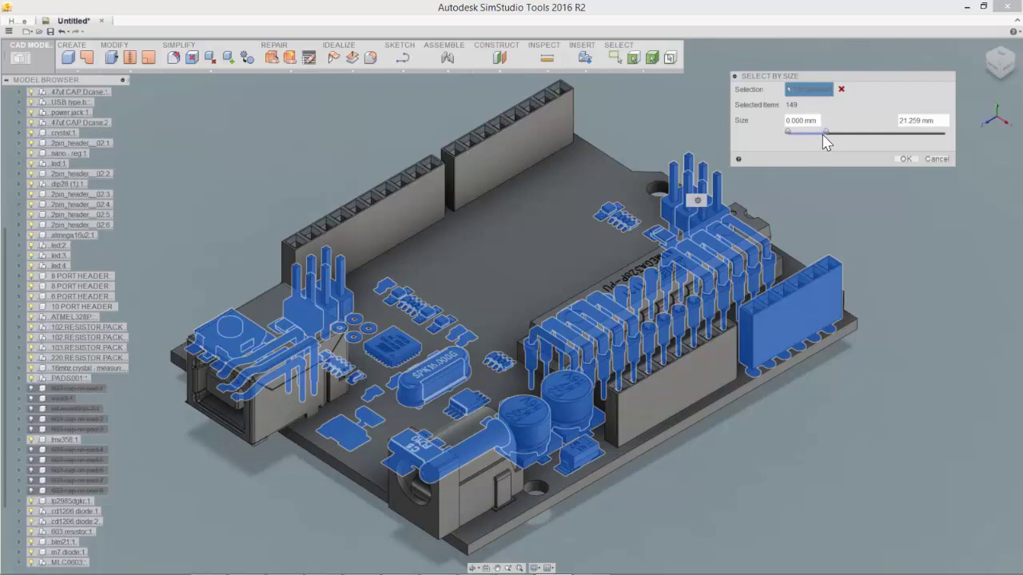
{"action": "left_click_drag", "start_coordinate": [826, 142], "coordinate": [797, 136]}
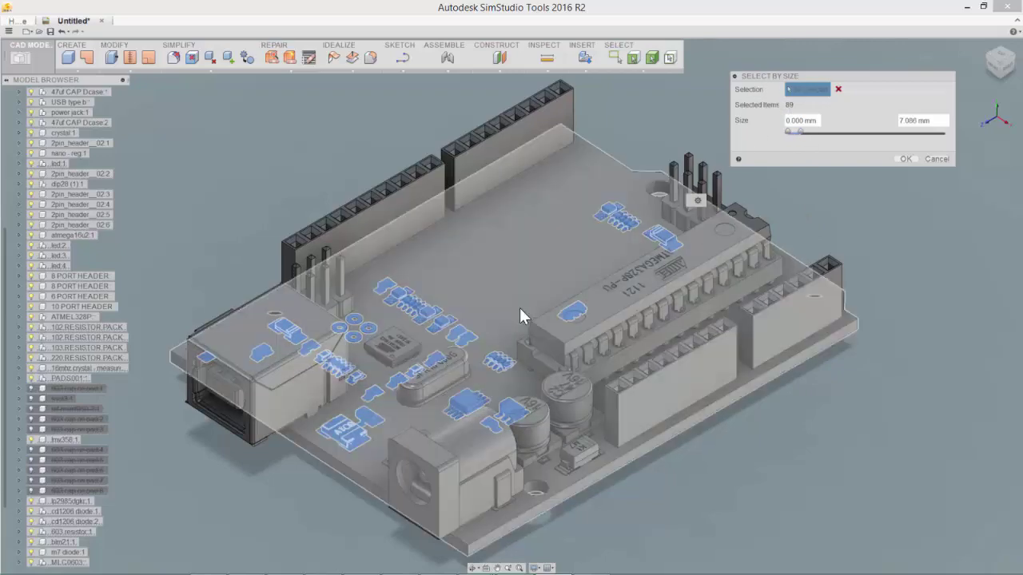
{"action": "middle_click_drag", "start_coordinate": [512, 294], "coordinate": [829, 211], "text": "shift"}
{"action": "left_click", "coordinate": [906, 159]}
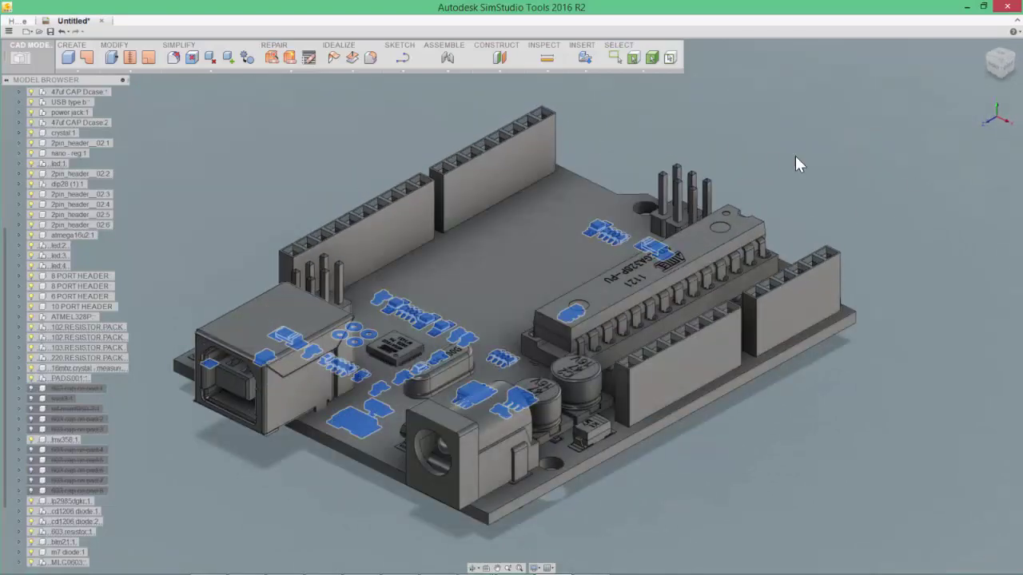
- Suppress the 89 size-selected components and view the board from the other side
{"action": "right_click", "coordinate": [729, 126]}
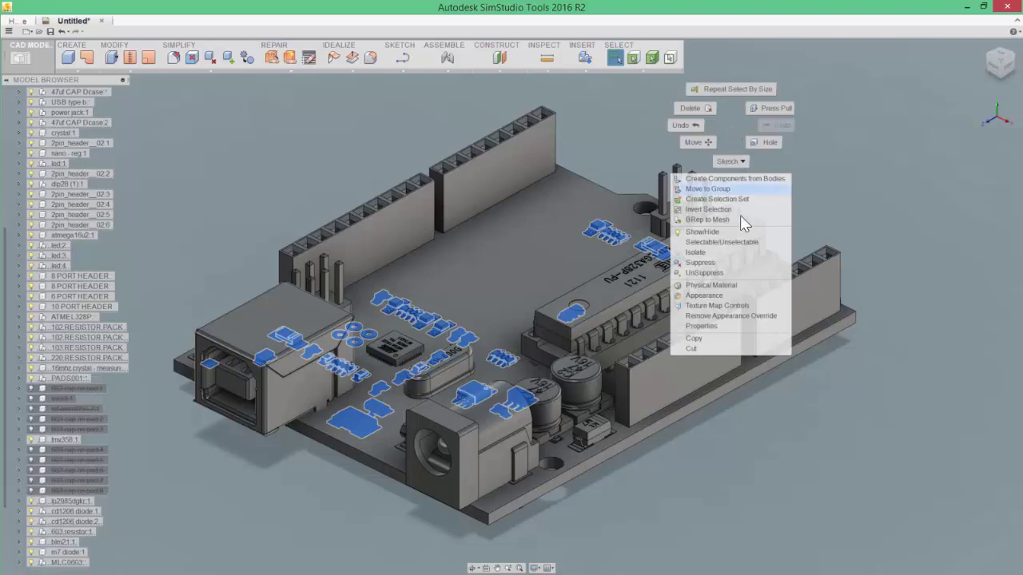
{"action": "left_click", "coordinate": [746, 264]}
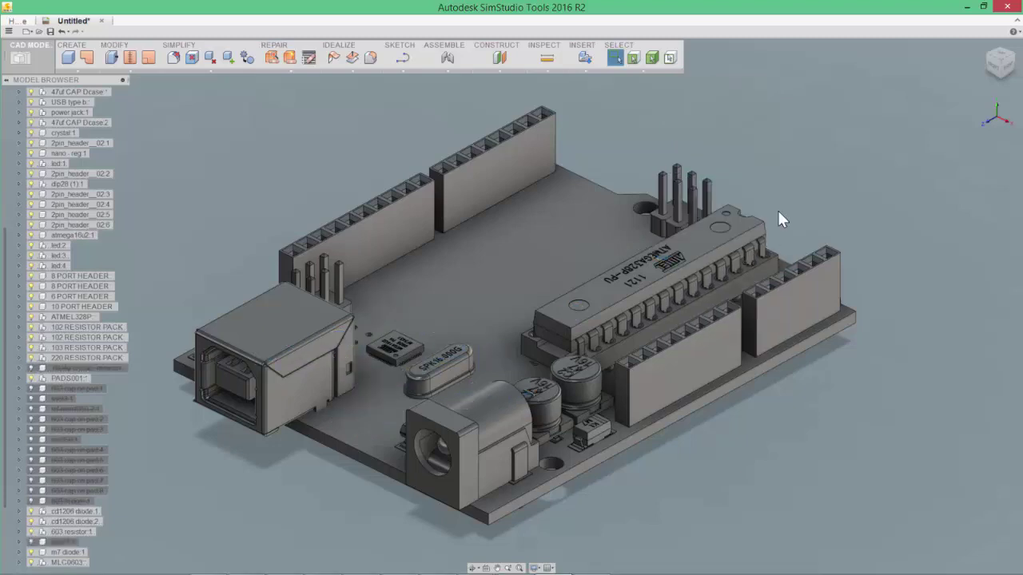
{"action": "middle_click_drag", "start_coordinate": [269, 259], "coordinate": [487, 276], "text": "shift"}
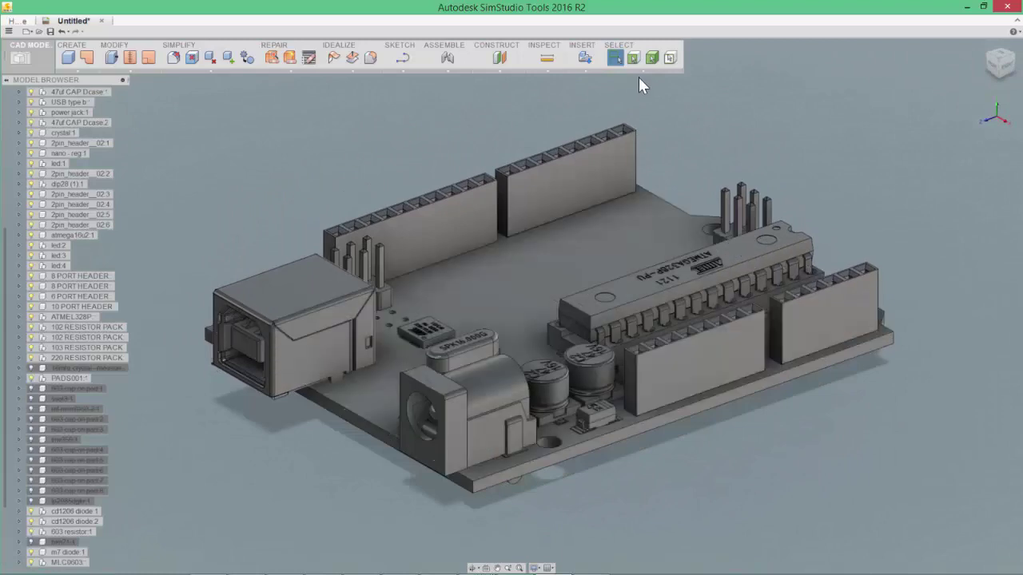
{"action": "left_click", "coordinate": [643, 71]}
{"action": "mouse_move", "coordinate": [681, 163]}
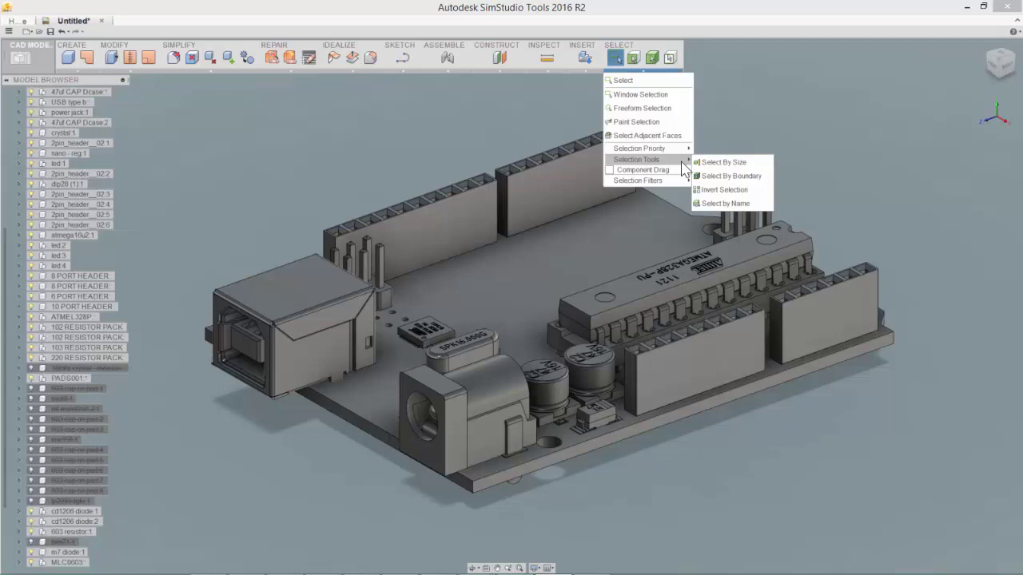
{"action": "left_click", "coordinate": [742, 163]}
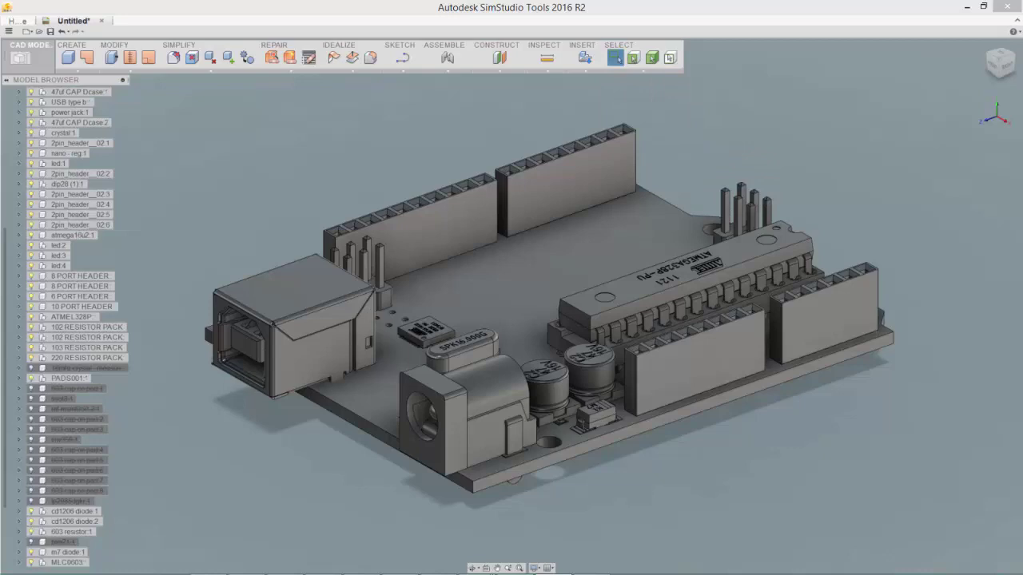